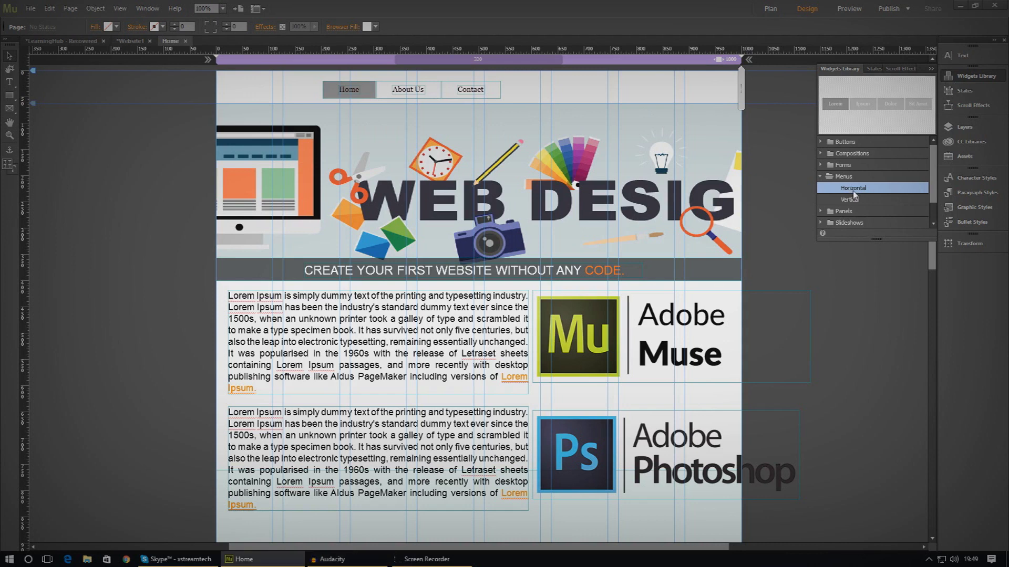
Step: Drop a Horizontal menu widget, set its Menu Type to Manual, and slide it left along the page bottom
drag(861, 193, 500, 517)
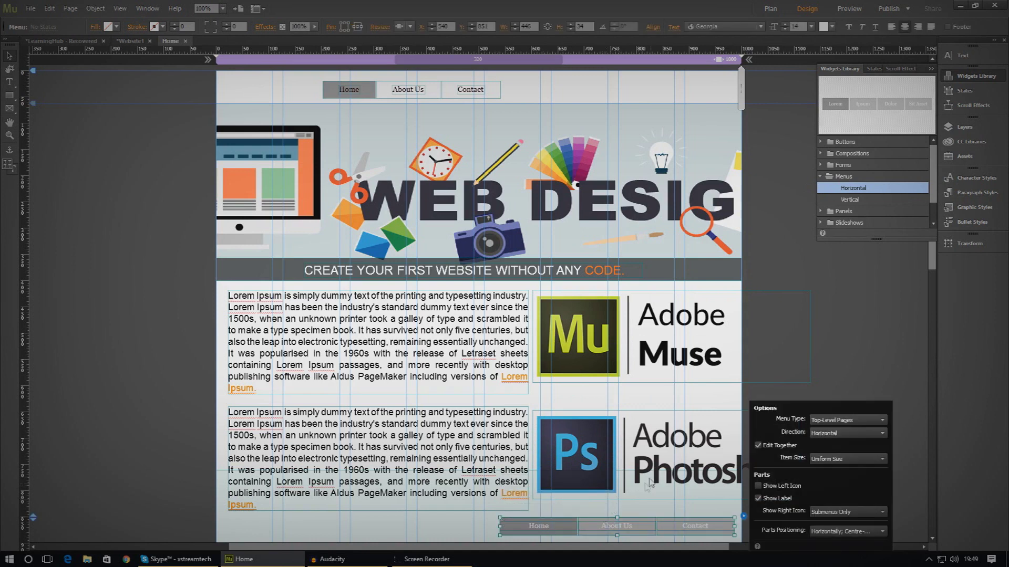
click(823, 420)
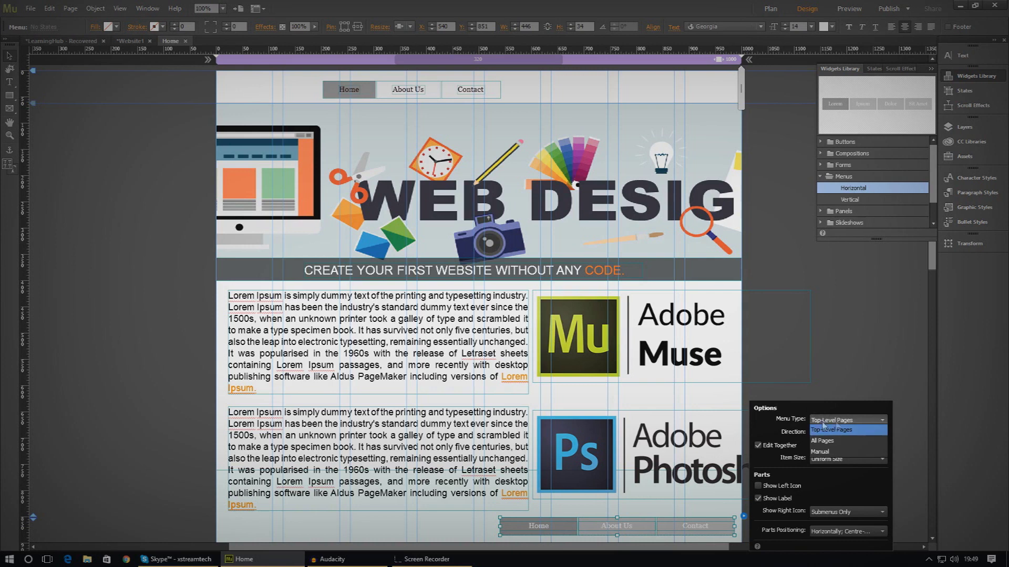
click(824, 453)
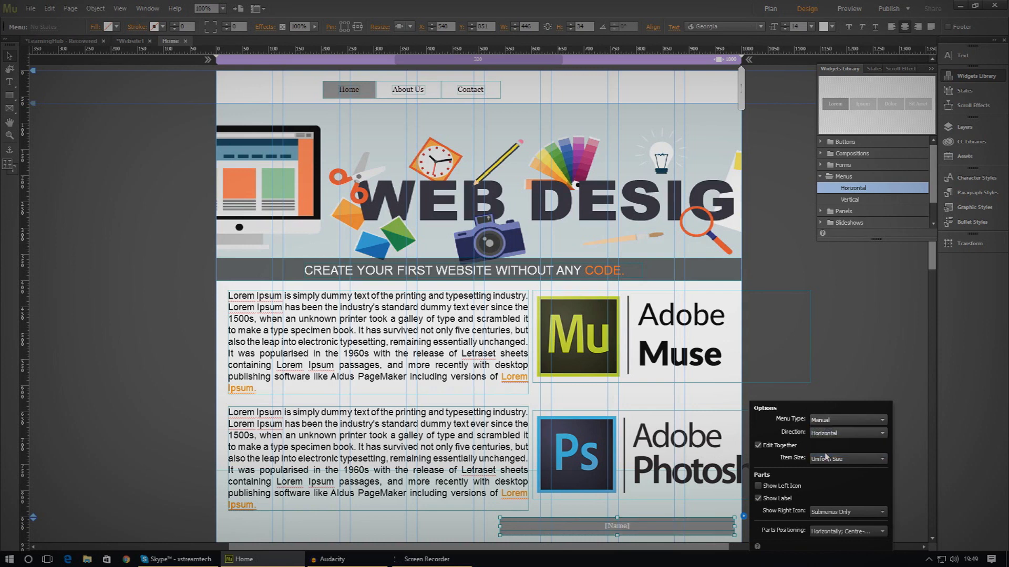
click(656, 536)
drag(599, 535, 585, 536)
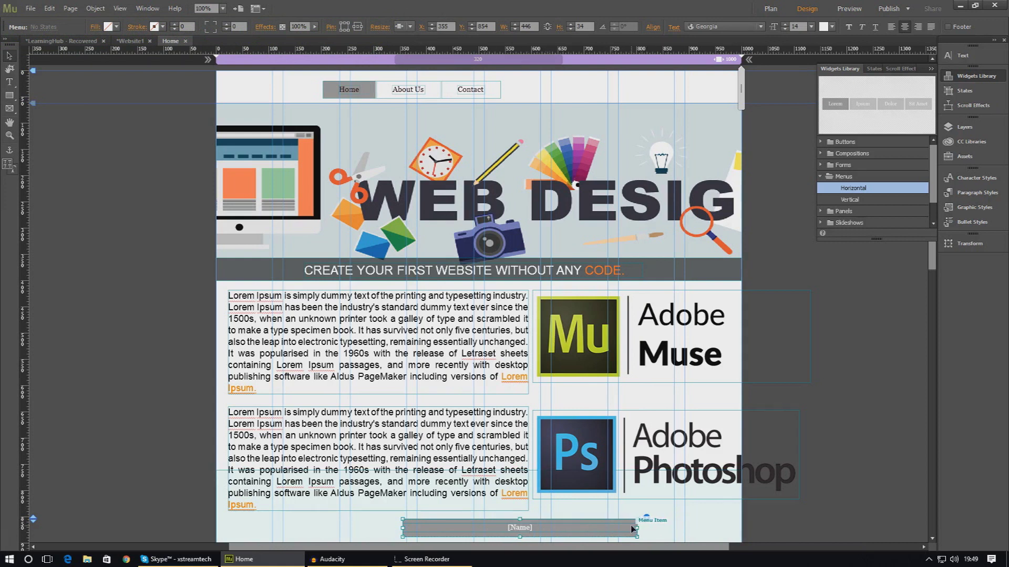
click(633, 529)
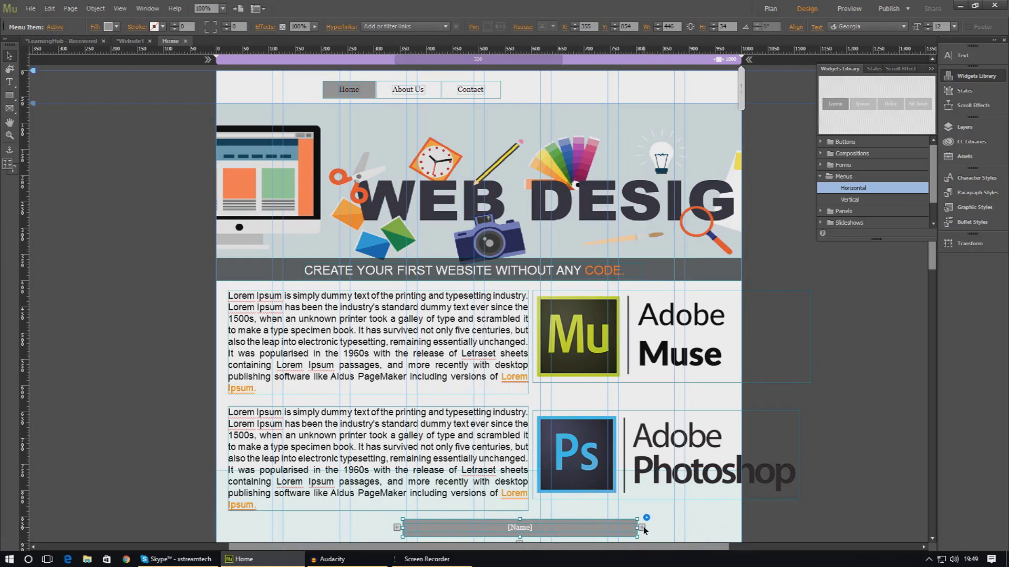
Step: Add a second and third item with the + handle, giving three blank [Name] items side by side
click(642, 527)
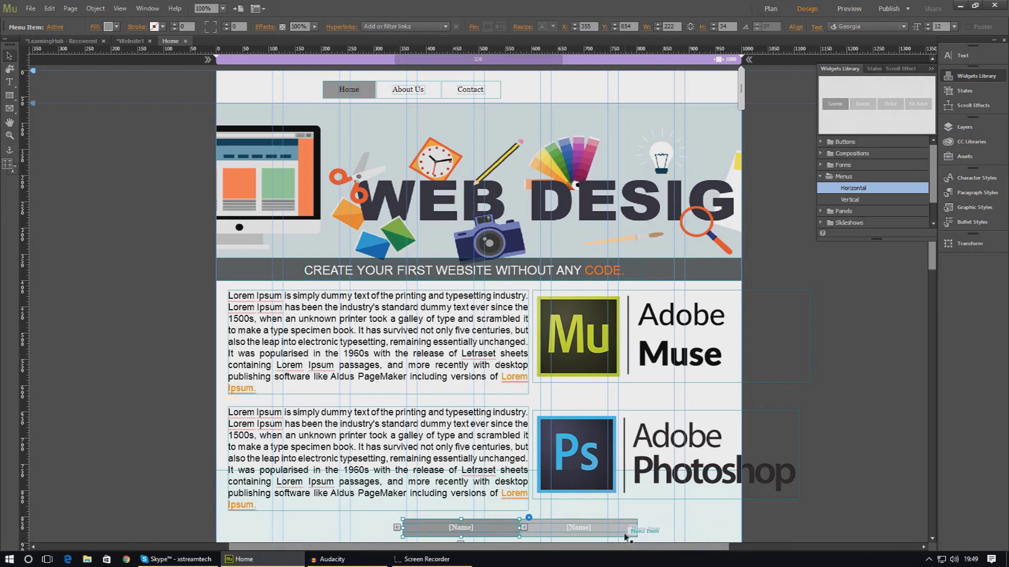
click(633, 531)
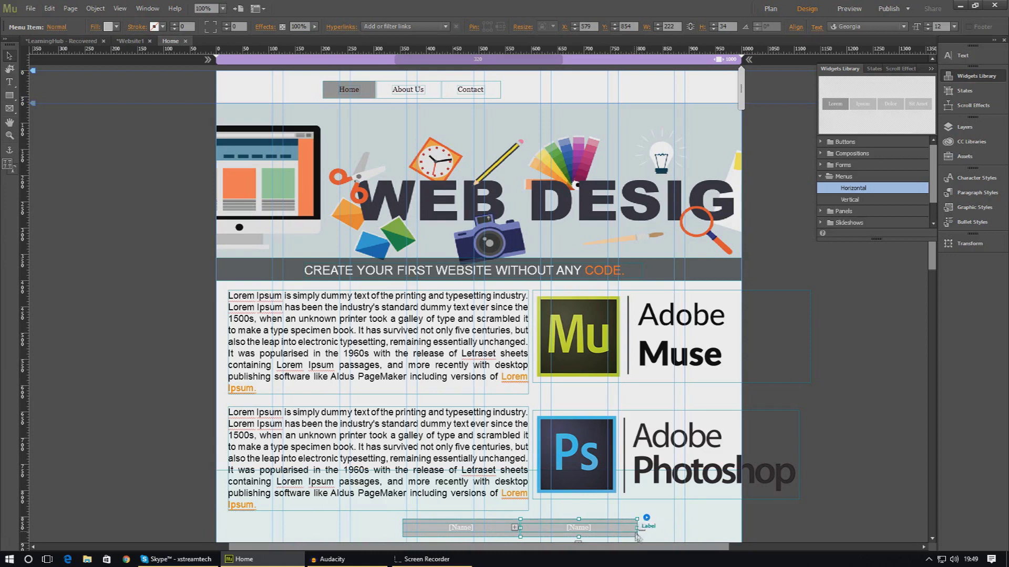
click(641, 528)
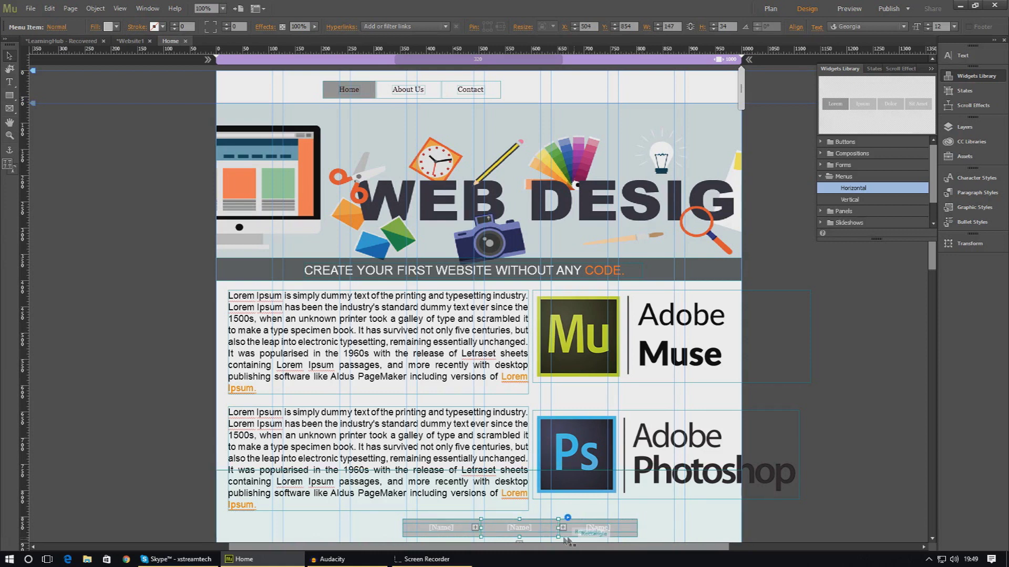
click(460, 532)
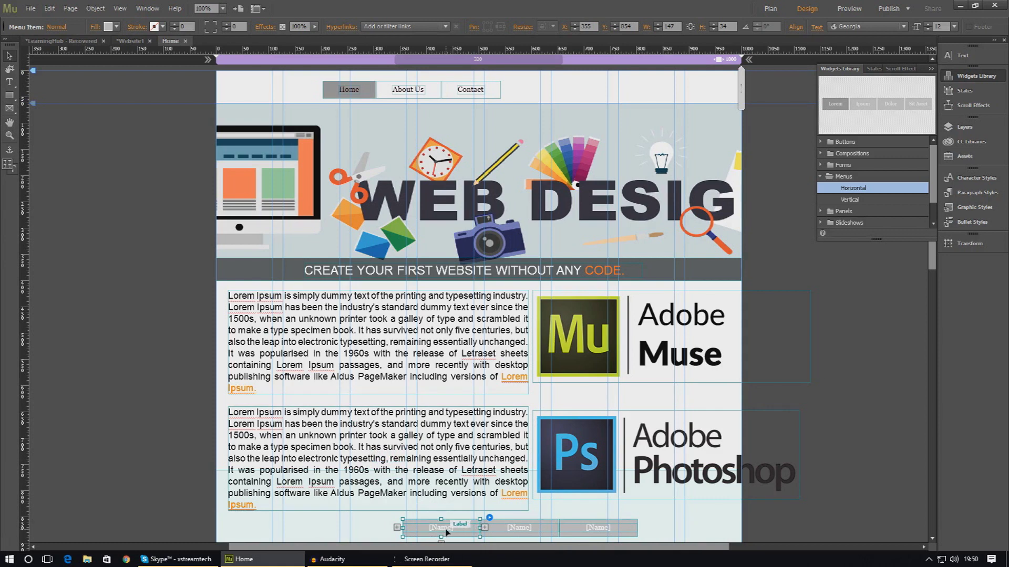
click(450, 531)
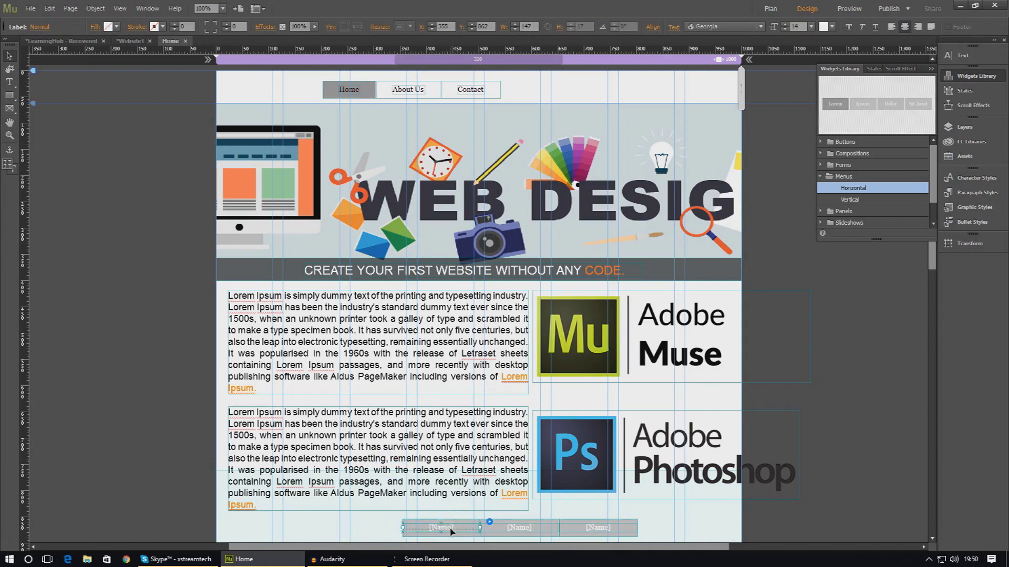
Step: Type the labels Youtube, Twitter and Facebook into the three menu items
double_click(446, 530)
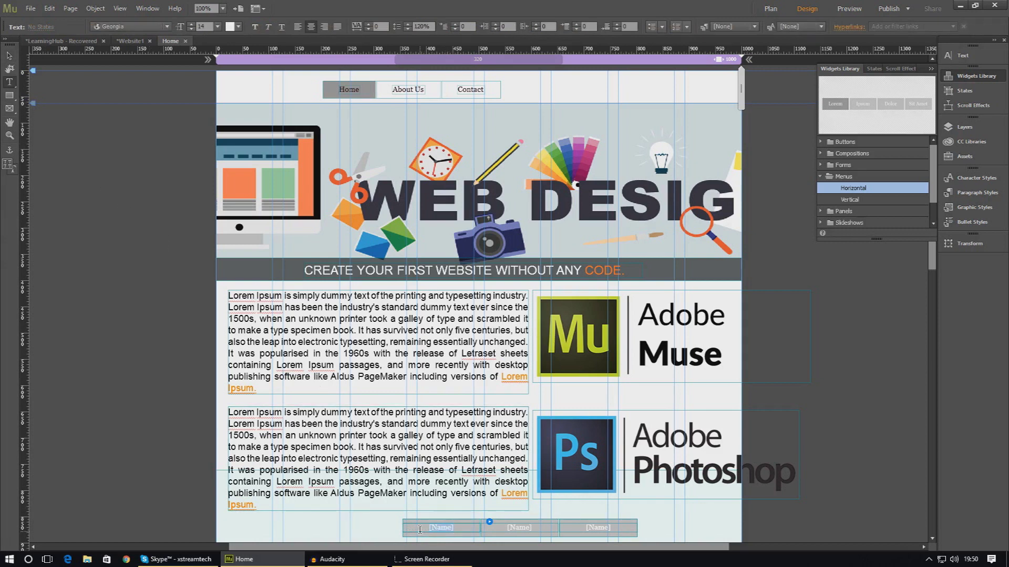
text(Youtube)
key(Escape)
text(Twitter)
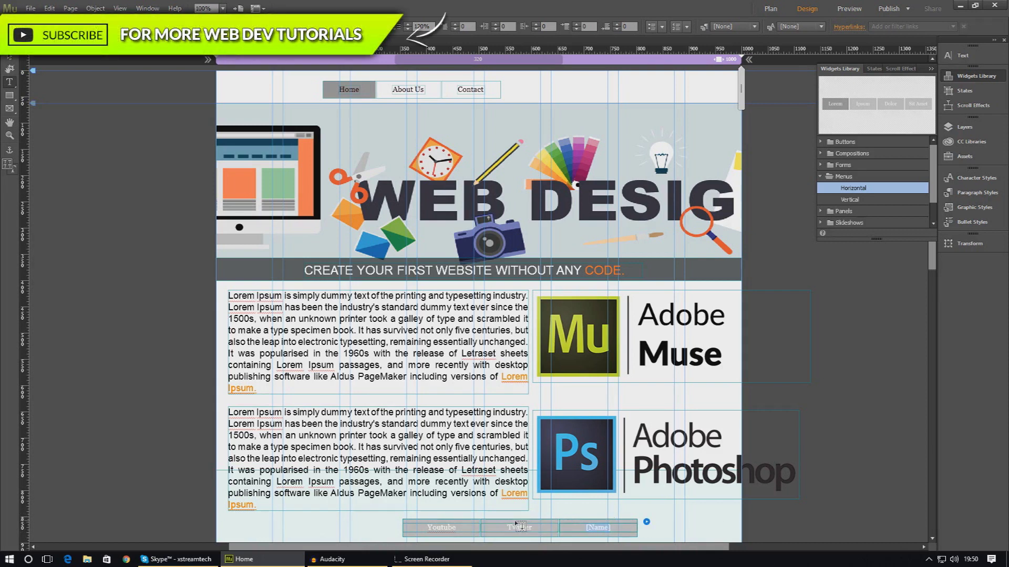
text(Facebook)
click(120, 166)
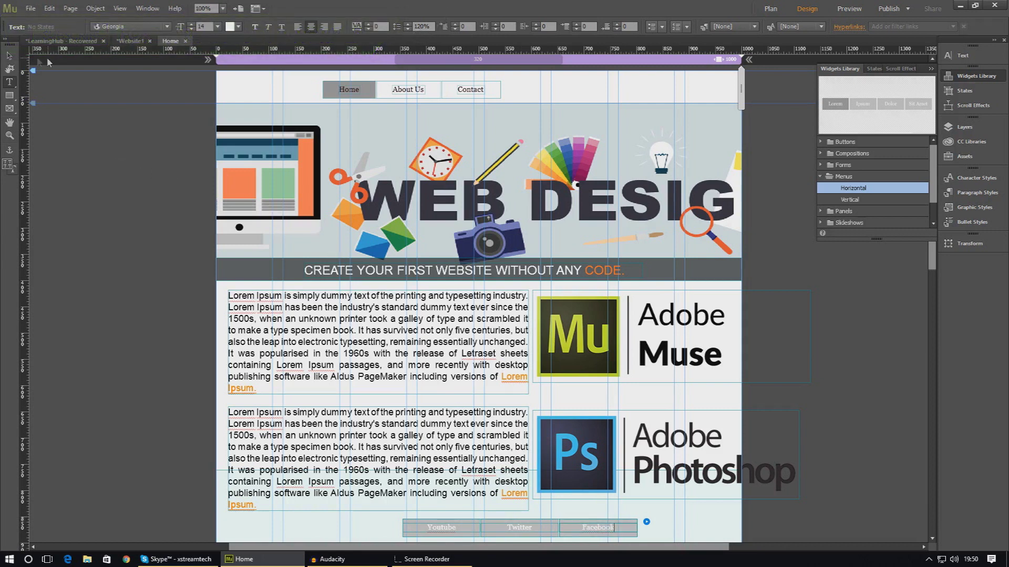
click(9, 55)
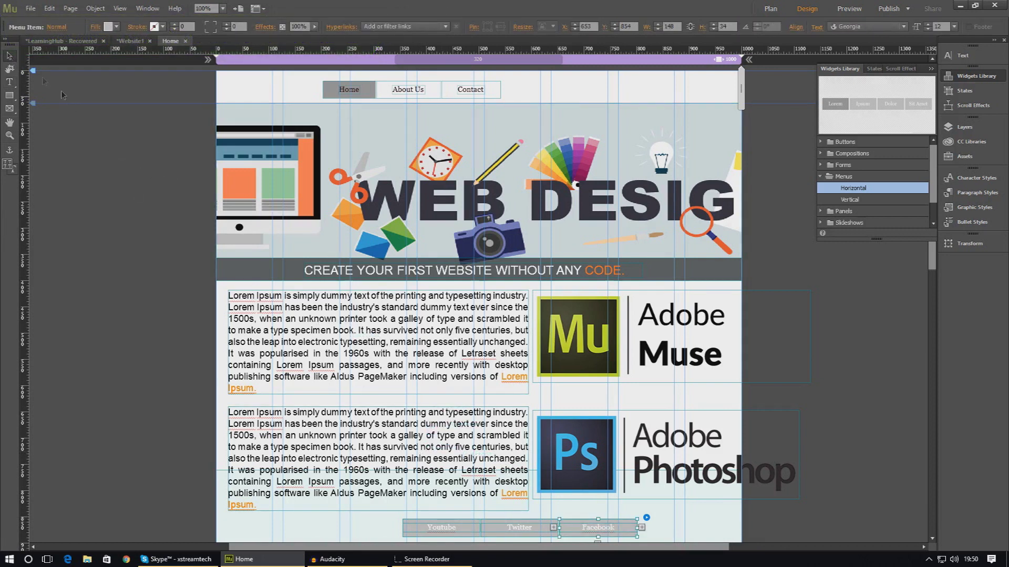
Step: Select the Youtube, Facebook and Twitter items and the rectangle behind the menu in turn
click(429, 528)
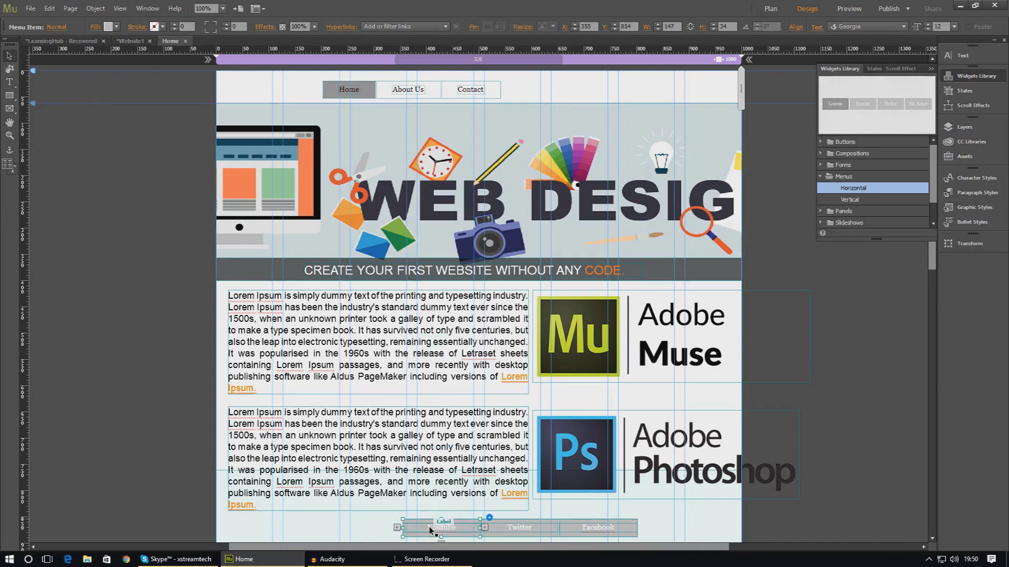
click(570, 529)
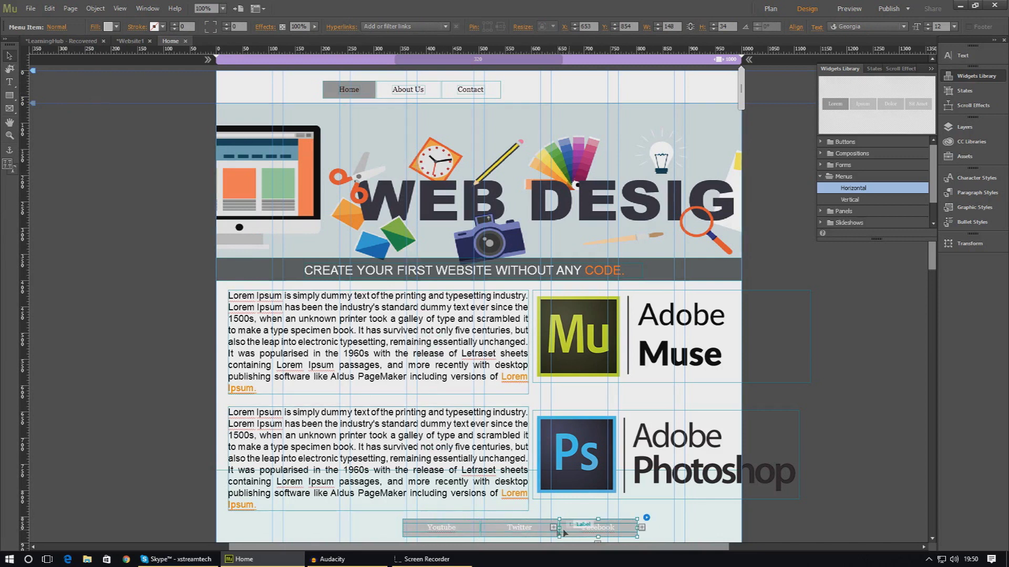
click(491, 529)
click(605, 528)
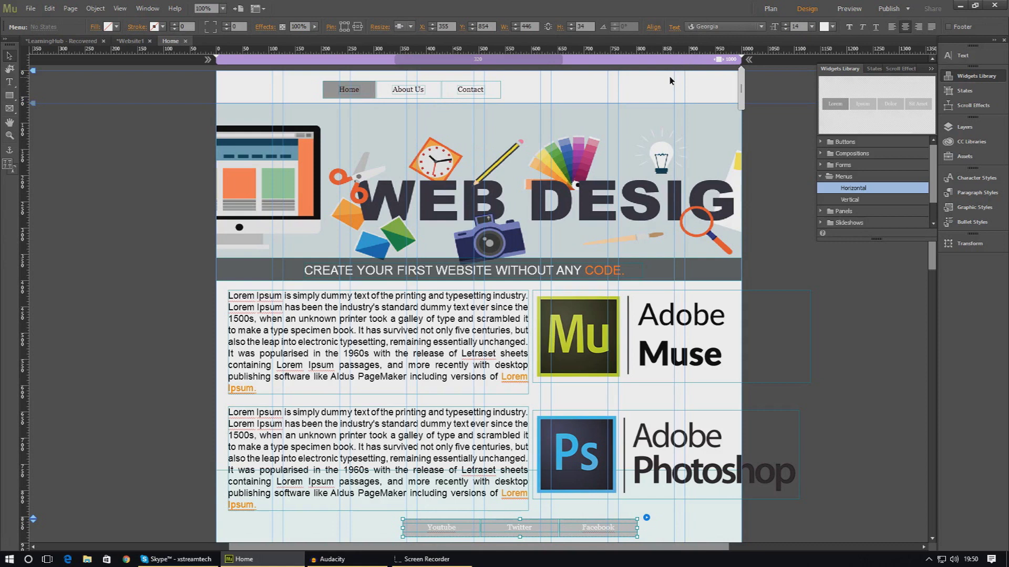
click(463, 533)
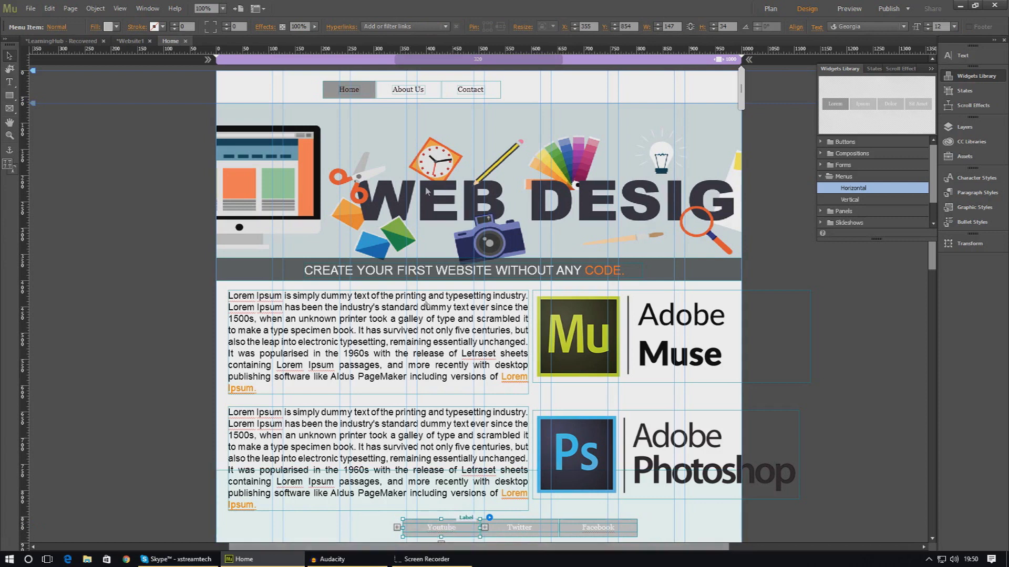
click(430, 27)
click(370, 25)
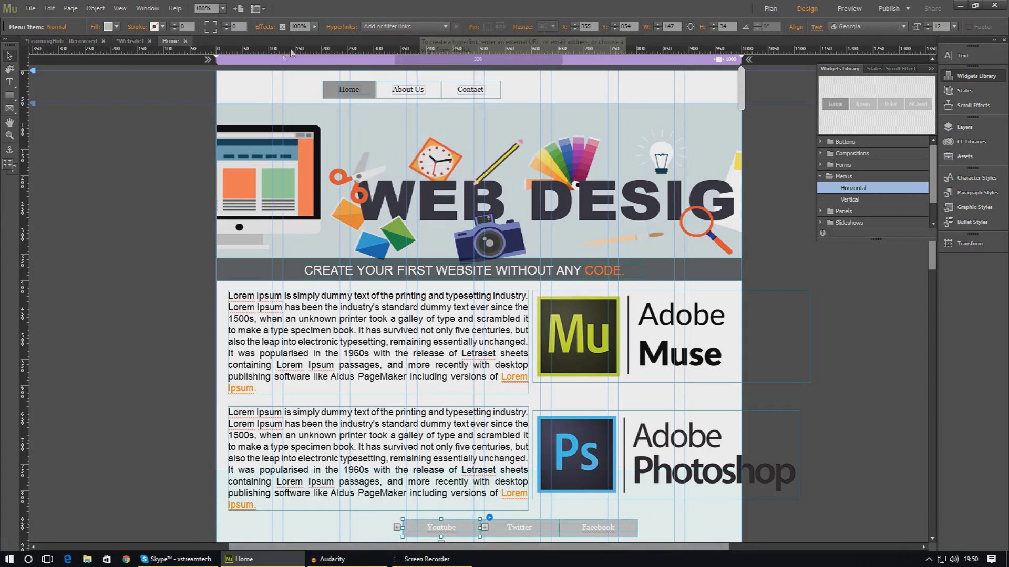
click(379, 27)
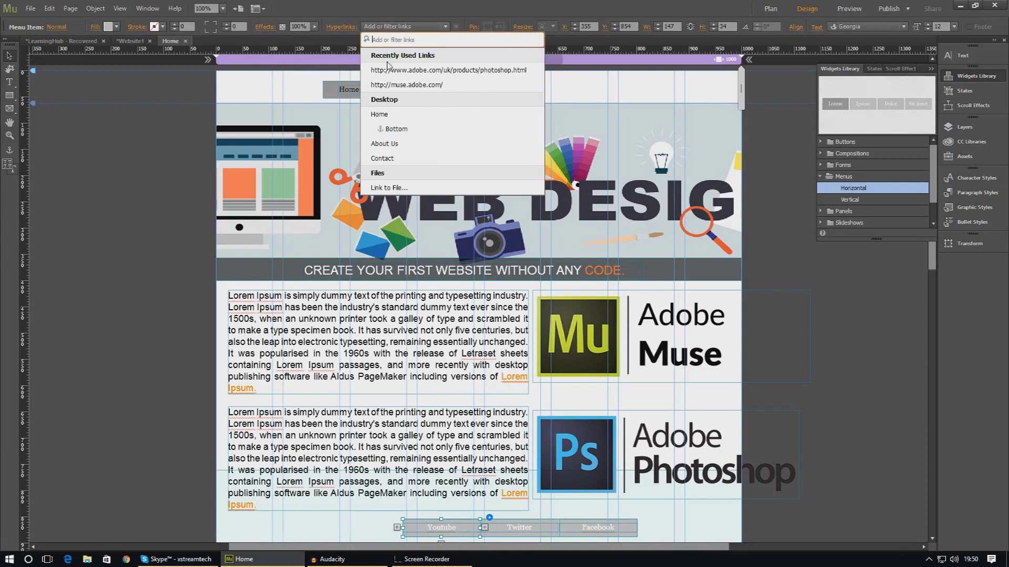
text(http://ww)
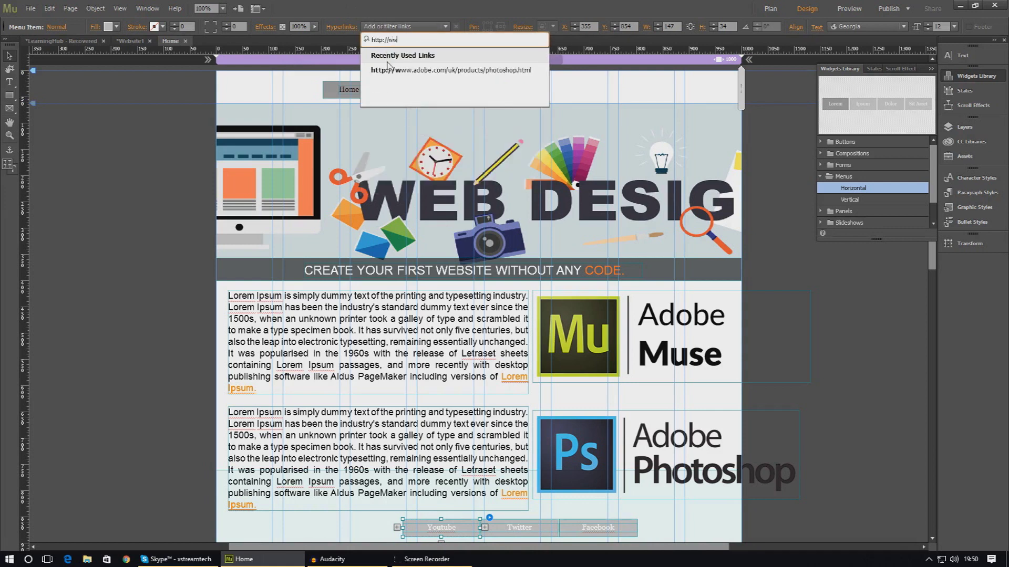
text(w.youtube.com)
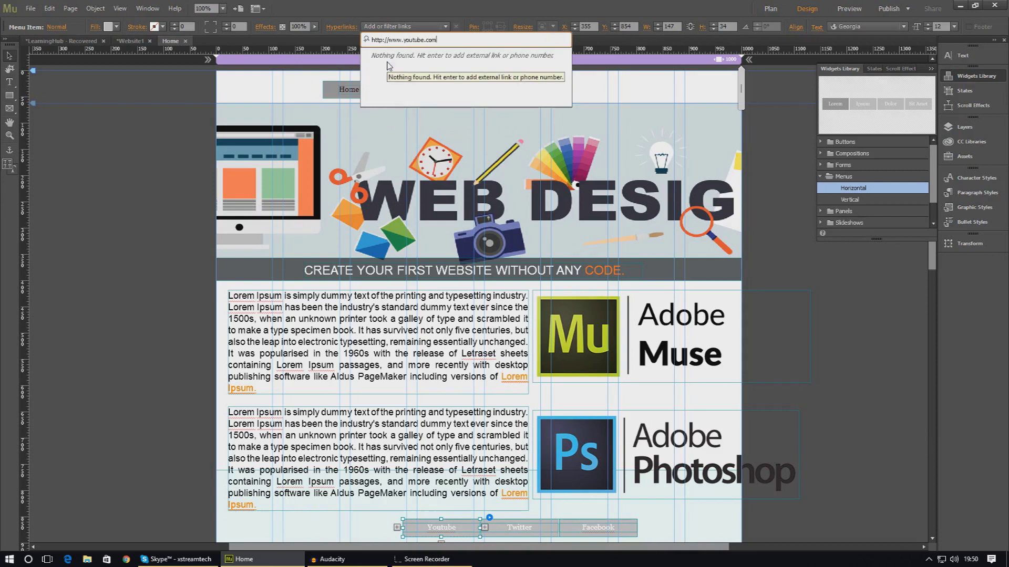
text(/vi)
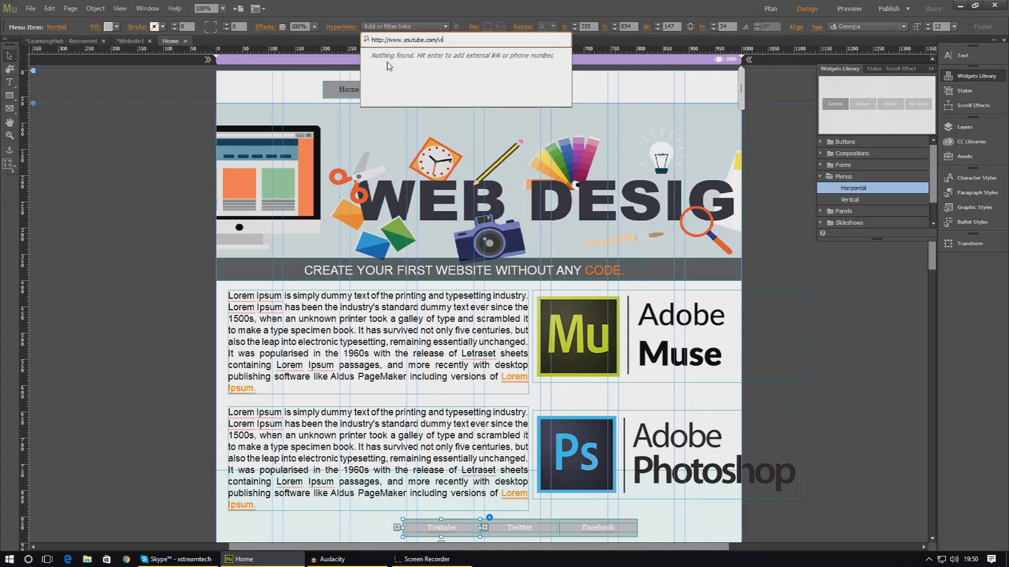
text(rtusedu)
key(Return)
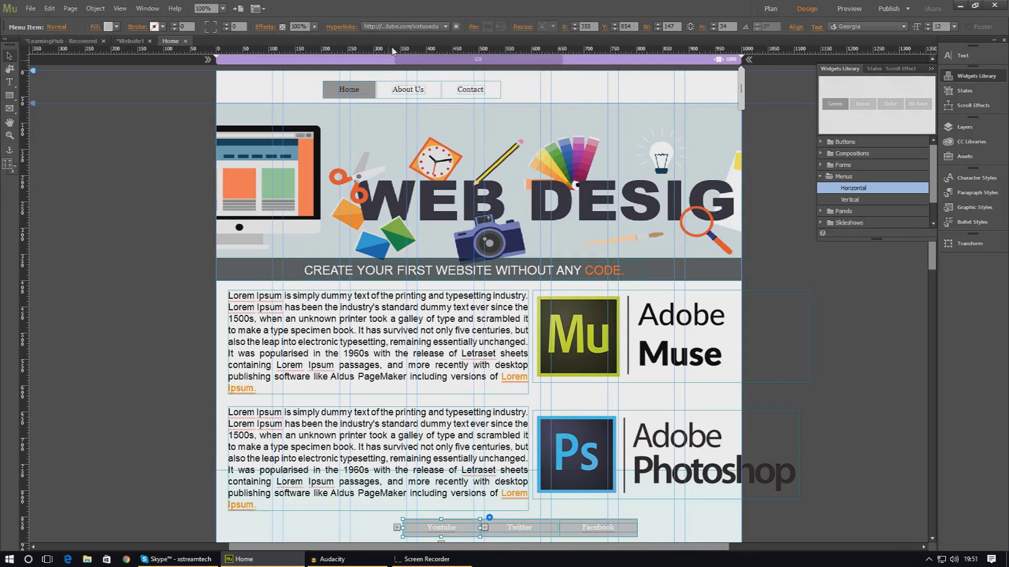
click(402, 26)
key(Escape)
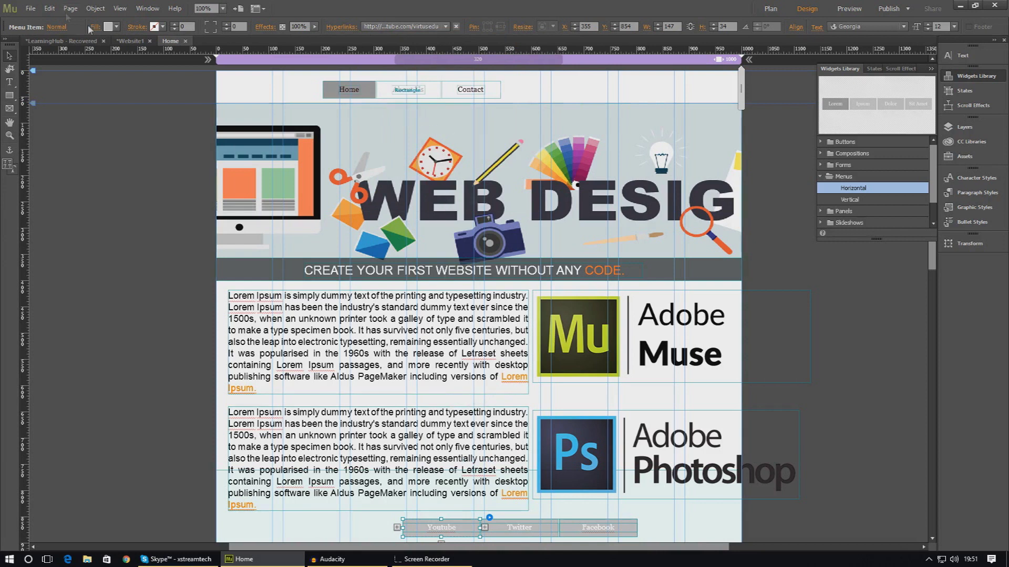
click(33, 8)
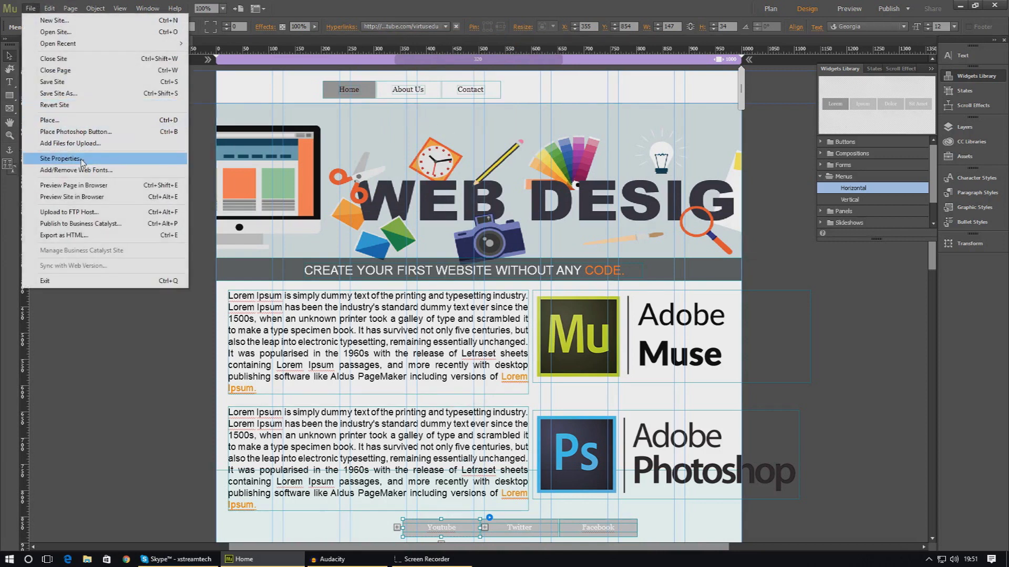
Step: Preview the site in Chrome and follow the Youtube button to its YouTube channel page
click(76, 198)
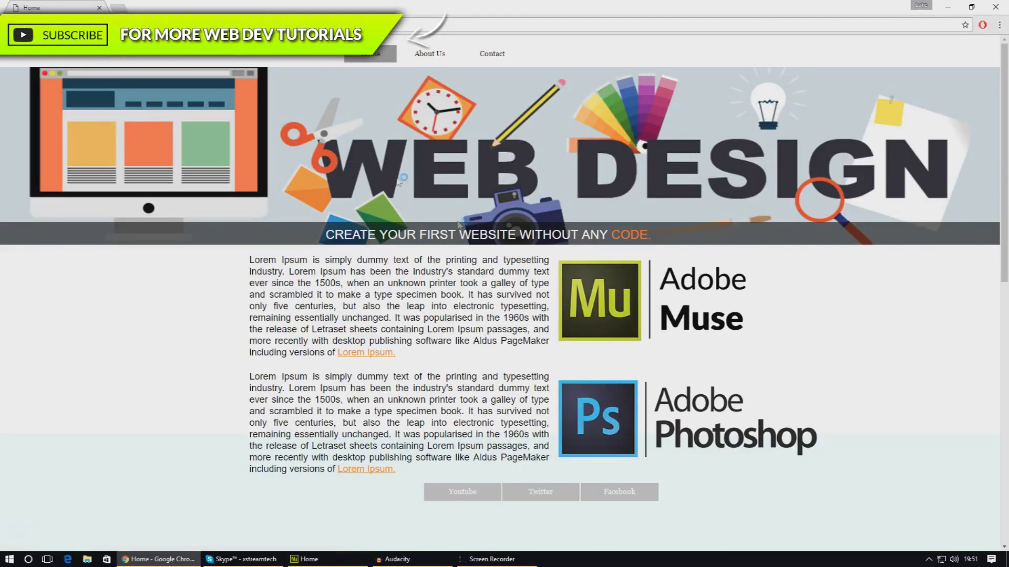
scroll(402, 180, down, 2)
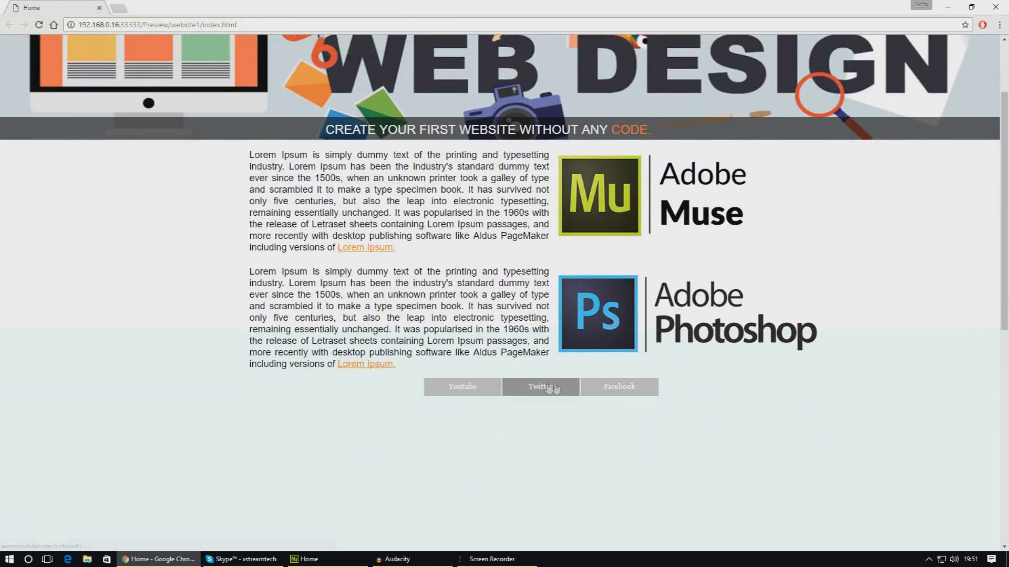
scroll(574, 394, up, 2)
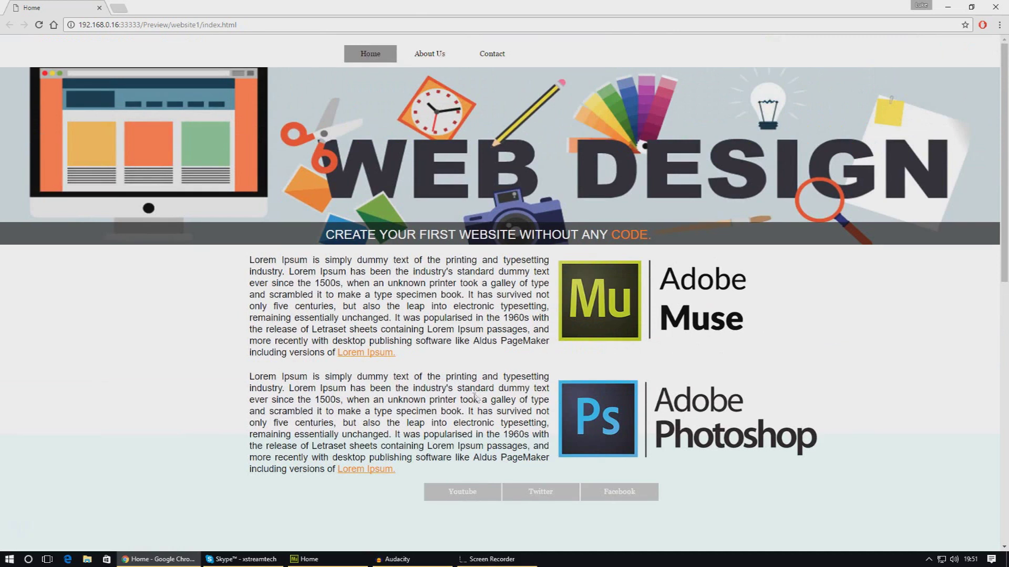
click(463, 498)
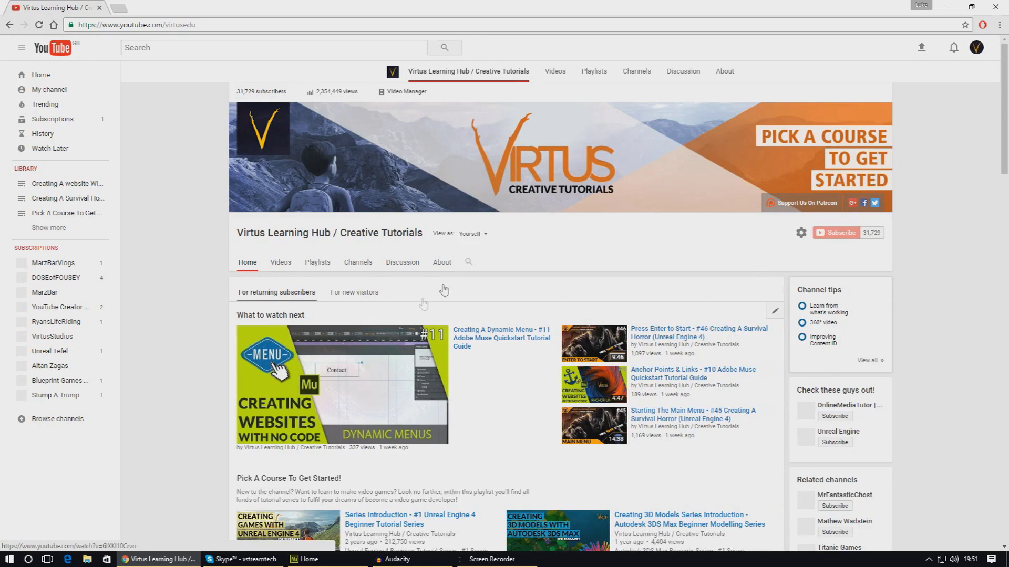
Step: Close the Chrome preview and select the Twitter, Facebook and Youtube menu buttons in turn
click(995, 7)
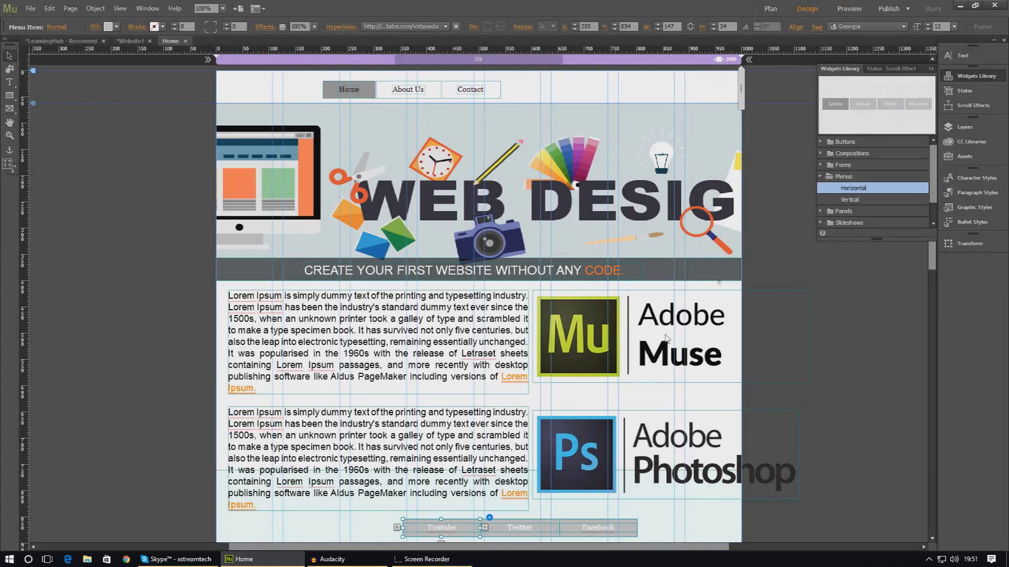
click(510, 526)
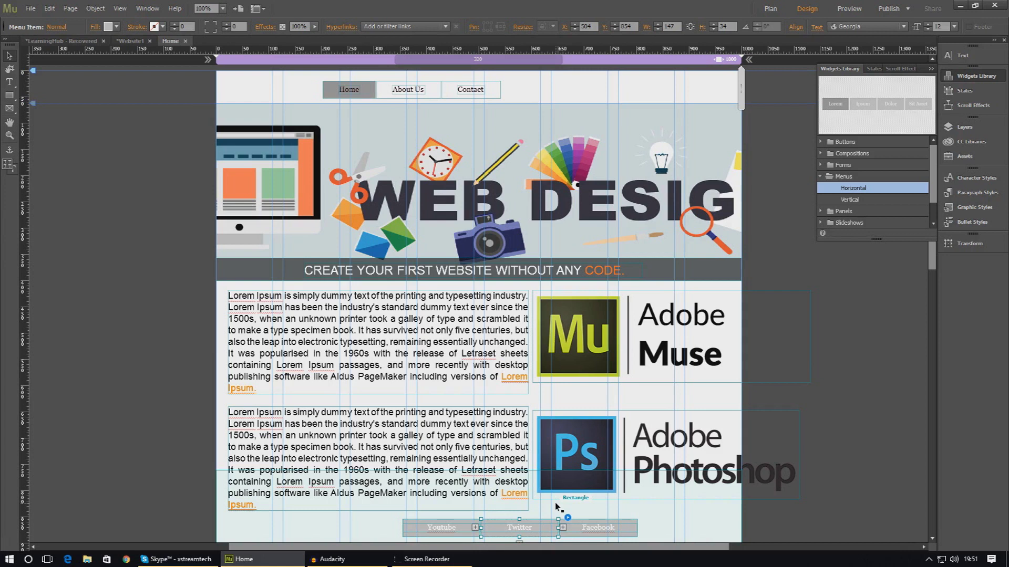
click(592, 527)
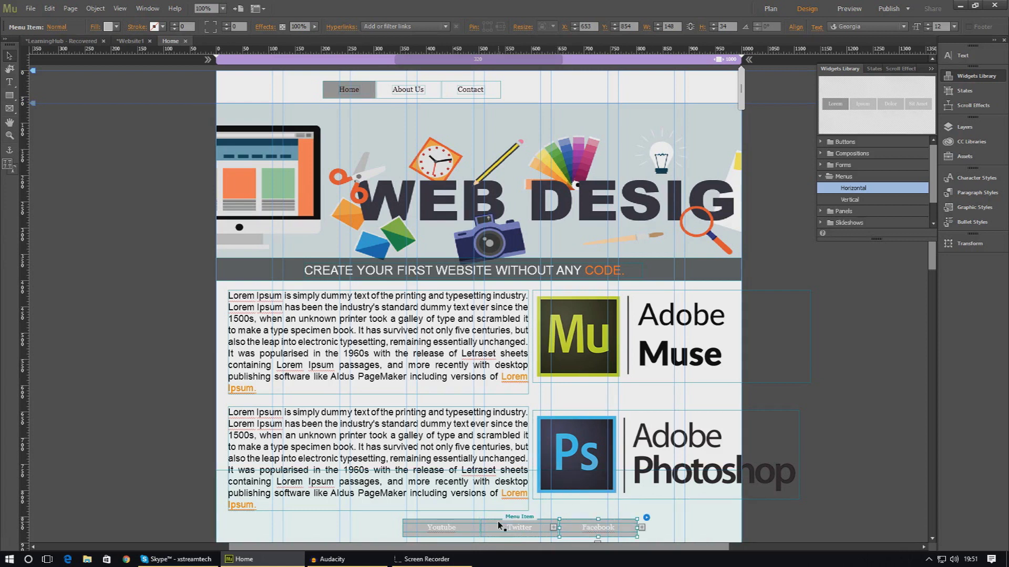
click(458, 529)
Step: Inspect the Youtube button's Fill colour picker and Menu Item states list without changes
click(117, 26)
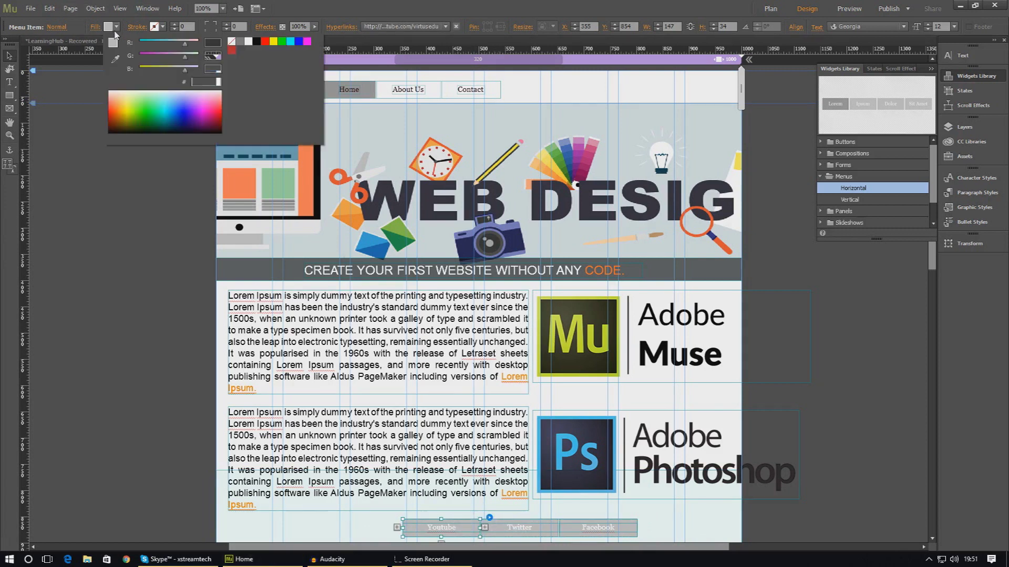
click(114, 30)
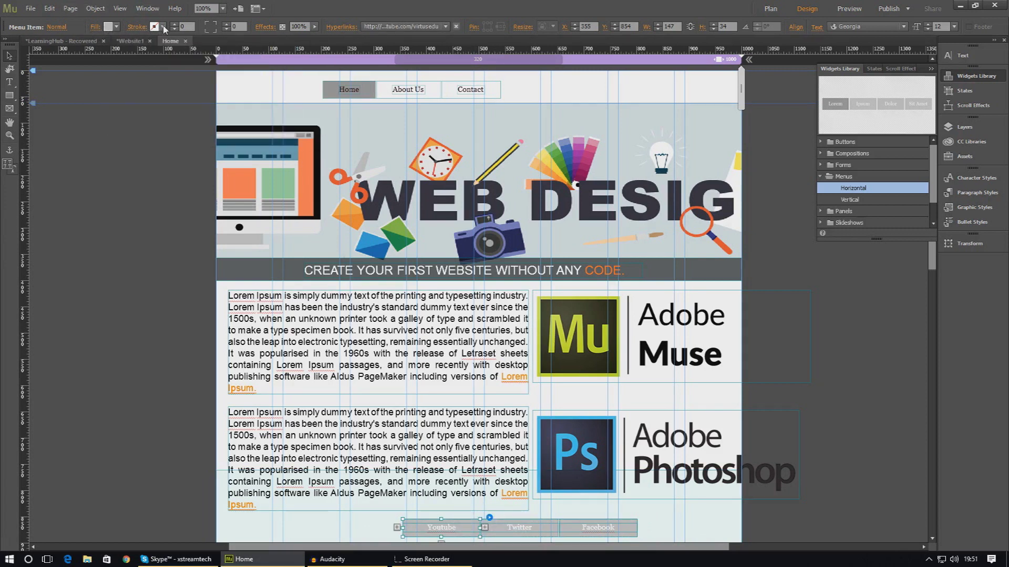
click(59, 27)
click(59, 27)
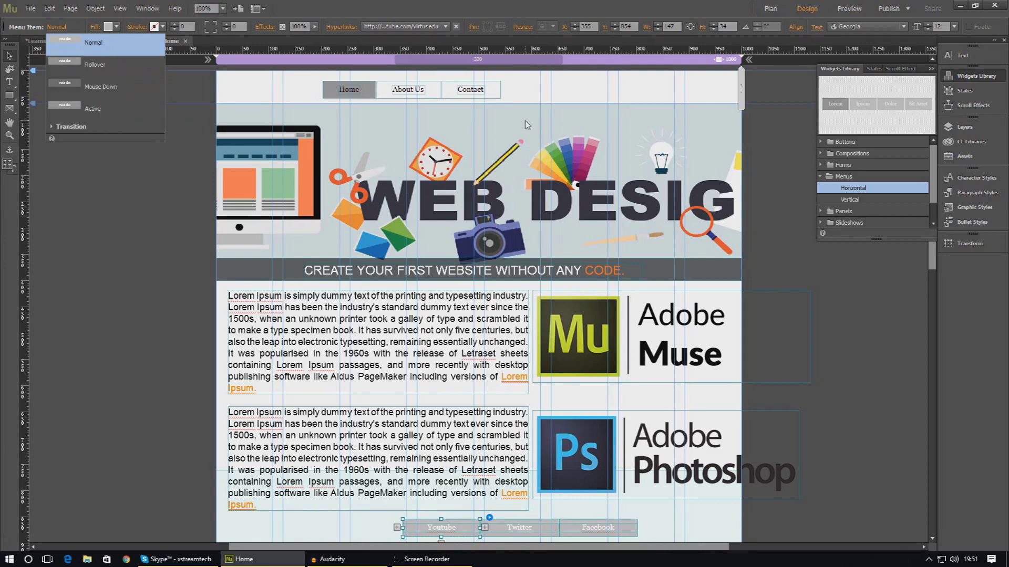
click(525, 100)
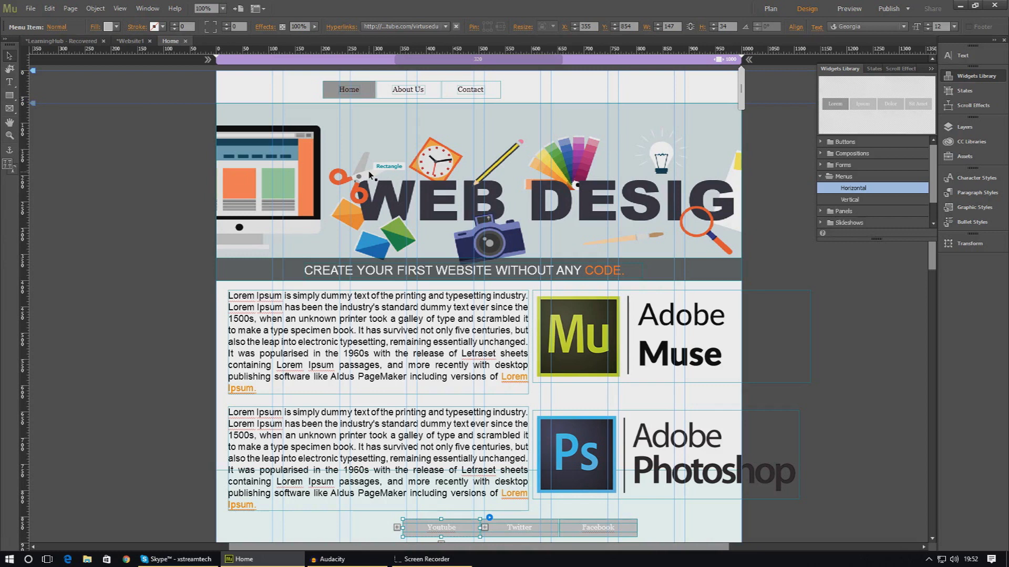
click(556, 533)
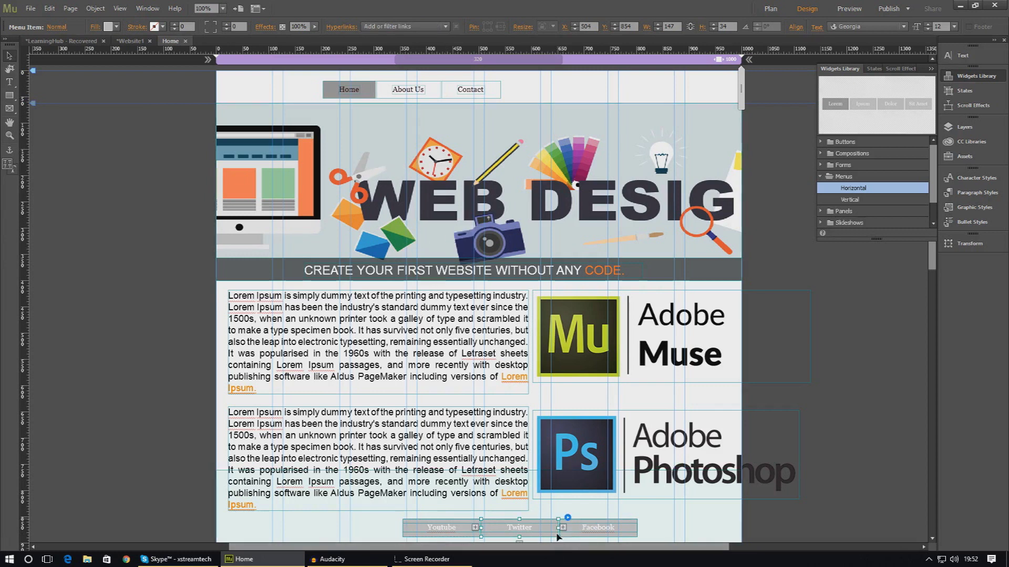
click(515, 534)
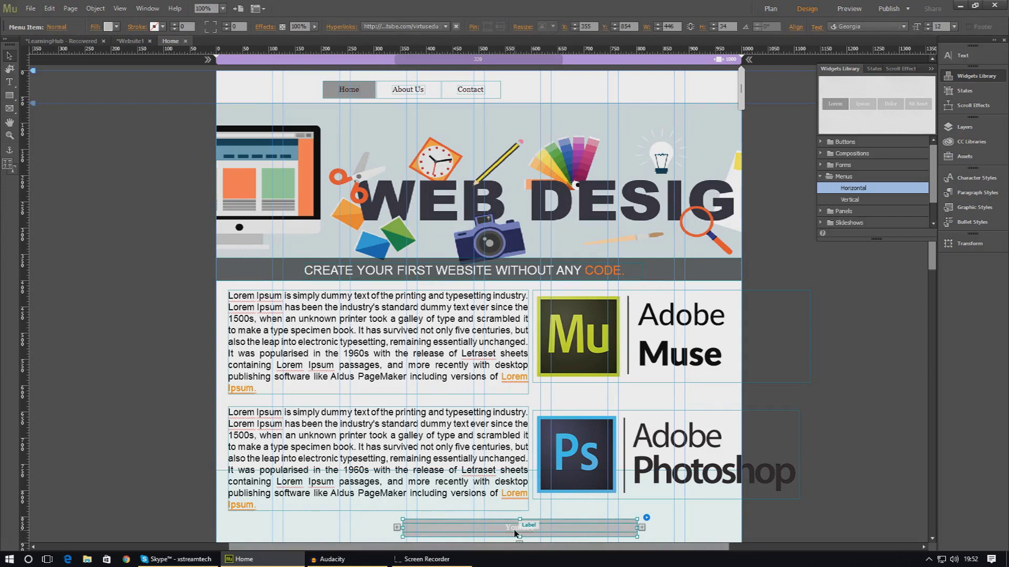